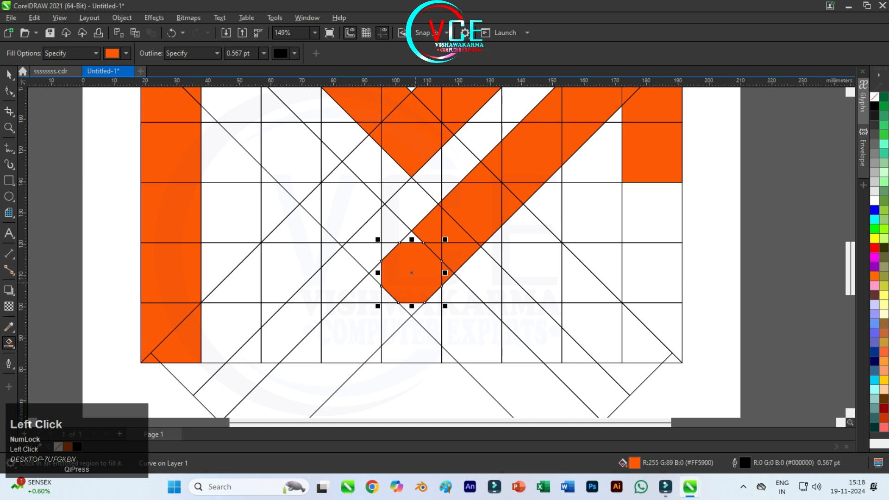
Step: Fill the grid cells around the bottom tip of the lower V with orange
click(412, 309)
click(376, 273)
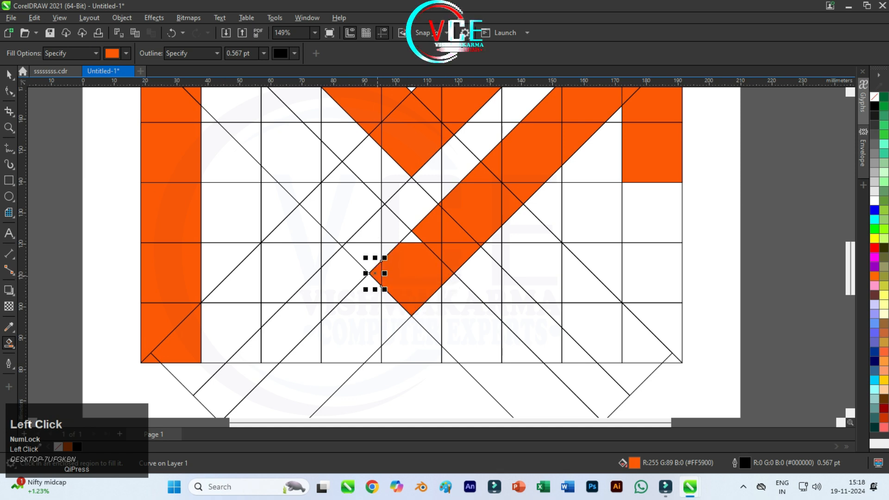
click(409, 239)
click(394, 227)
click(388, 249)
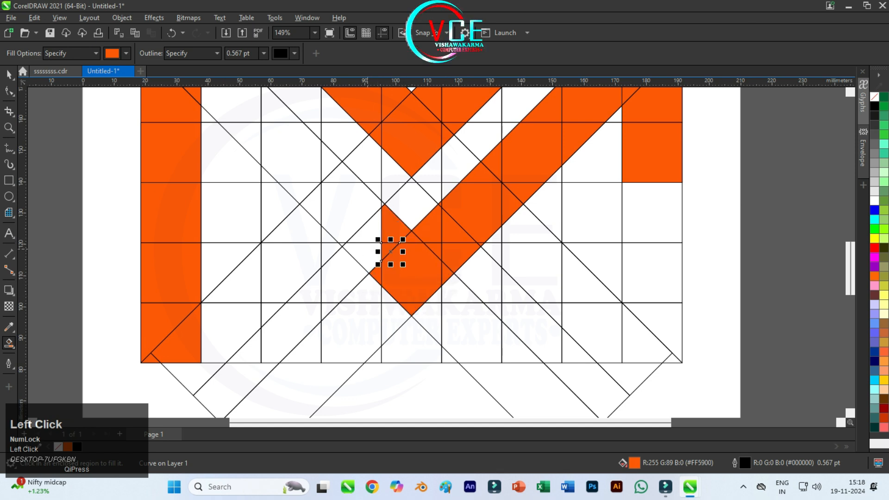
Step: Fill the remaining cells of the lower V's left arm with orange, up to its vertical cut-off end
click(368, 254)
click(371, 236)
click(352, 213)
click(342, 175)
click(313, 204)
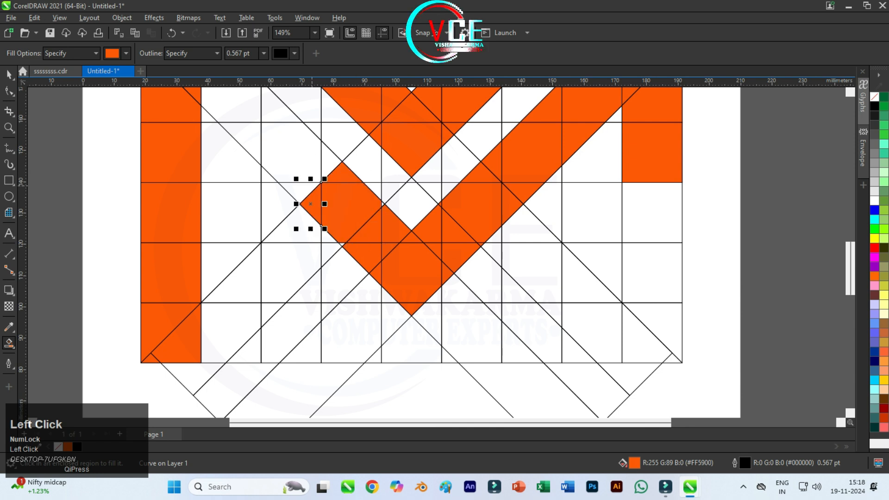
click(303, 189)
click(328, 166)
click(303, 157)
scroll(331, 213, down, 3)
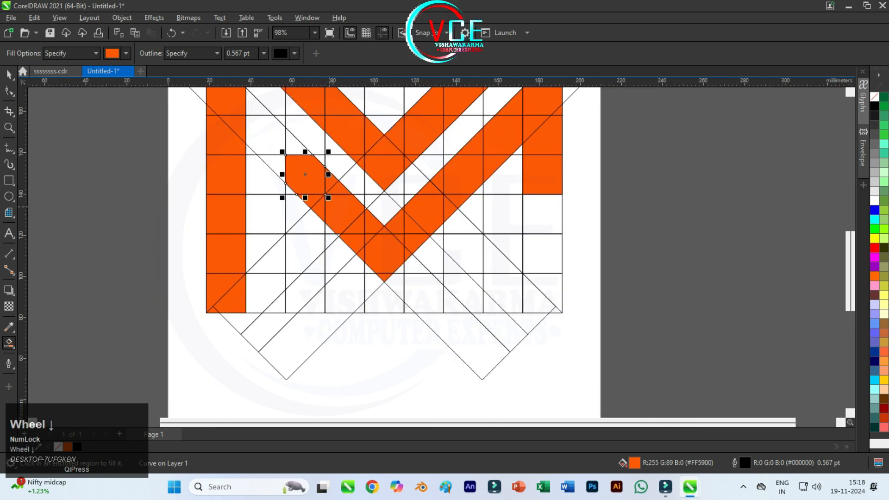
scroll(293, 128, up, 4)
scroll(293, 128, up, 1)
click(295, 159)
scroll(334, 233, down, 2)
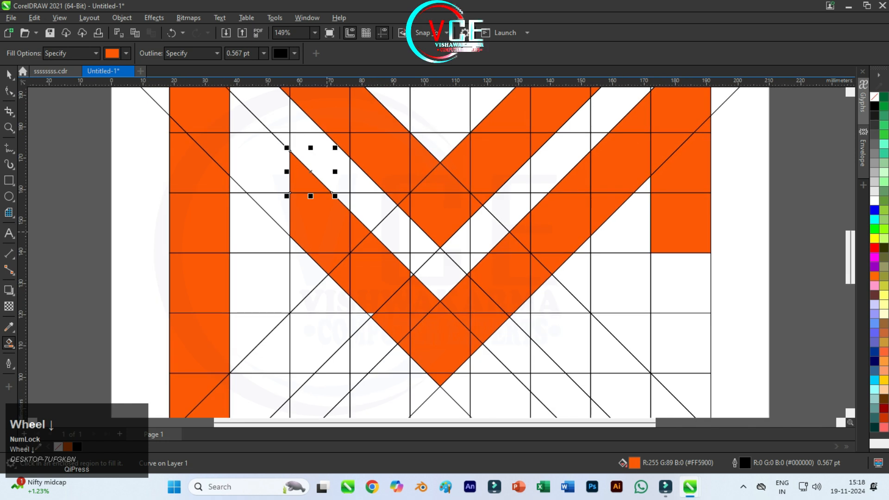
Step: Fill the tiny unfilled slivers along the outer and inner edges of the lower V's left arm with orange
scroll(374, 332, up, 3)
scroll(374, 332, up, 8)
click(370, 268)
scroll(373, 283, down, 4)
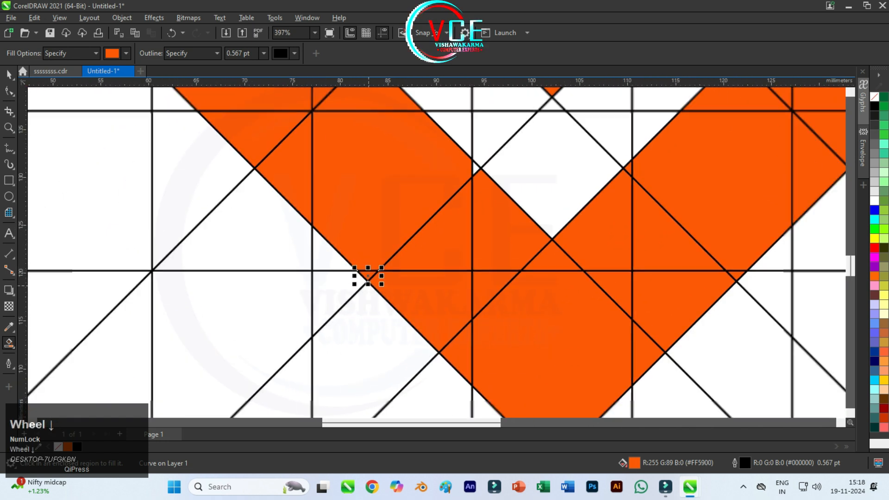
scroll(468, 171, up, 3)
click(472, 169)
Step: Fill the lower cells of the M's right leg with orange, including the small triangle at its bottom corner
scroll(437, 169, down, 4)
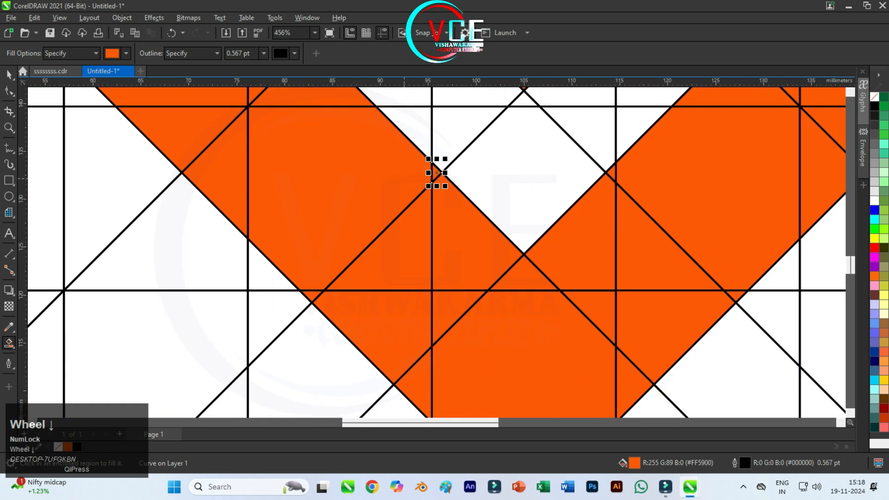
scroll(420, 178, down, 4)
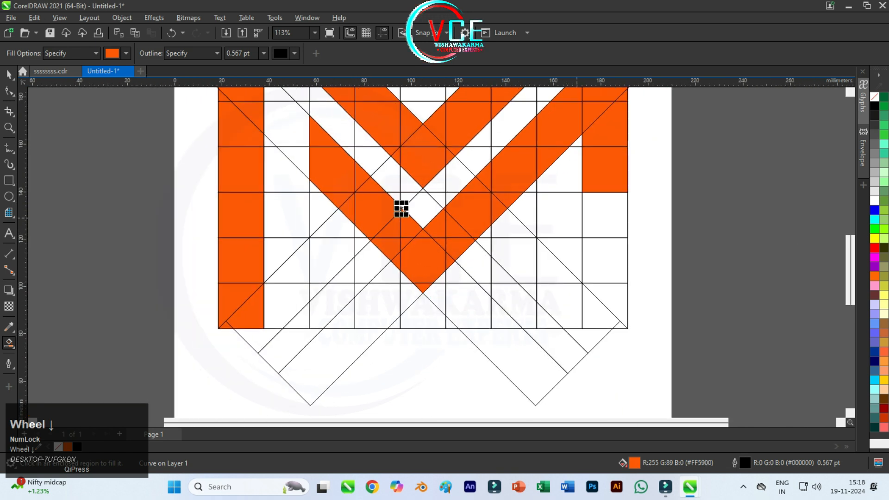
click(605, 215)
click(604, 260)
click(600, 315)
scroll(613, 322, up, 4)
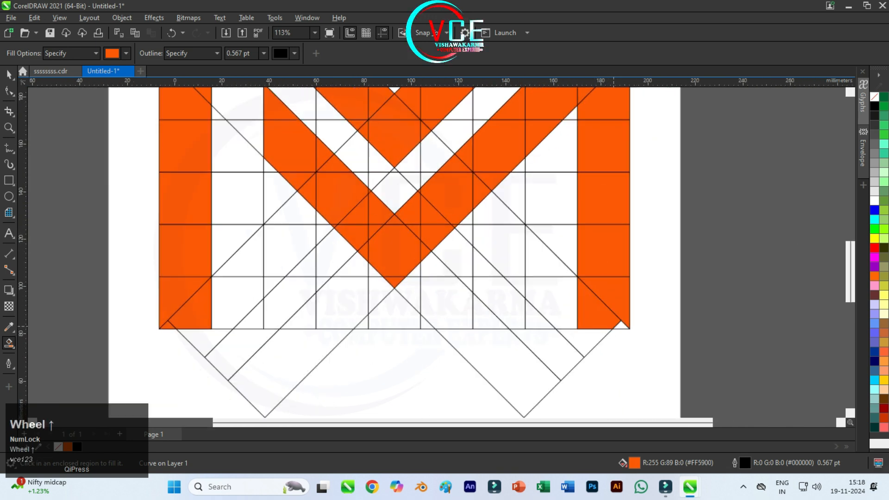
click(618, 325)
scroll(615, 324, down, 1)
scroll(616, 324, down, 5)
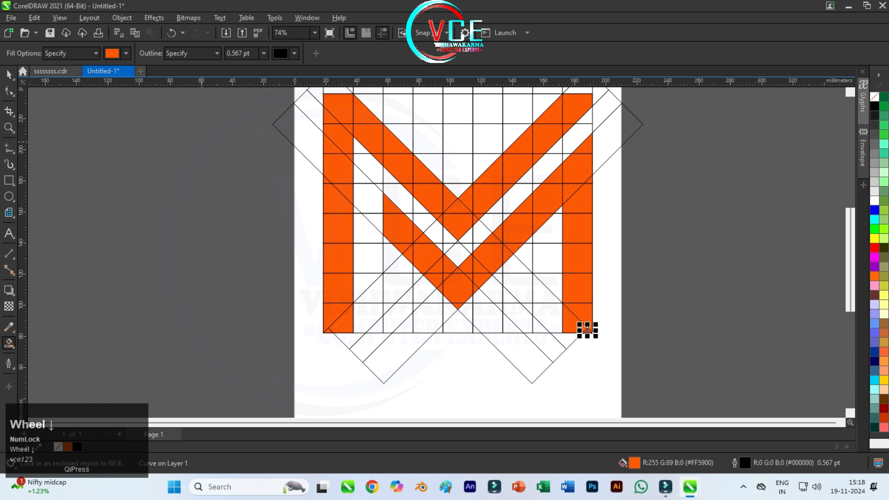
click(587, 329)
Step: Delete the square grid and all the diagonal guide bars, keeping only the orange M pieces
scroll(587, 329, down, 3)
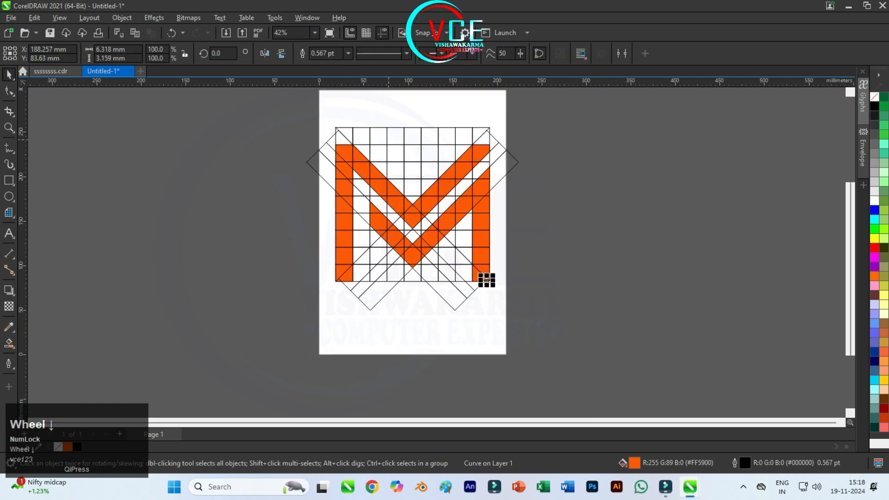
click(395, 135)
key(Delete)
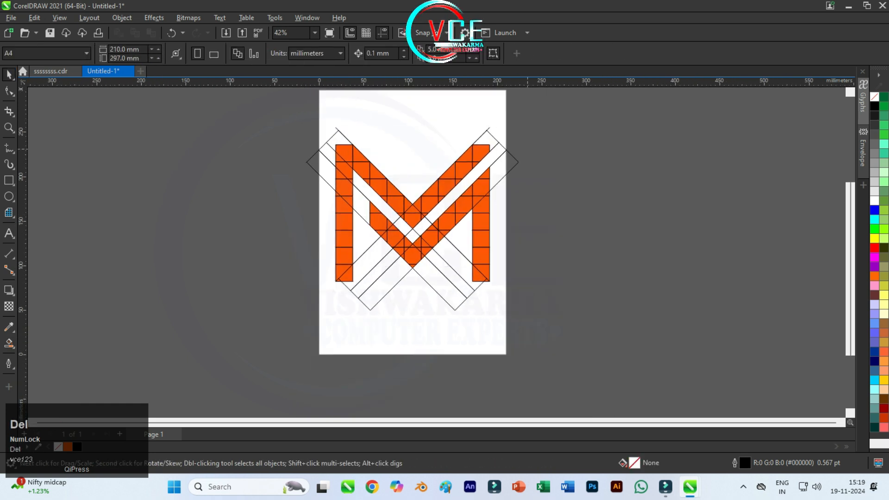
click(502, 177)
key(Delete)
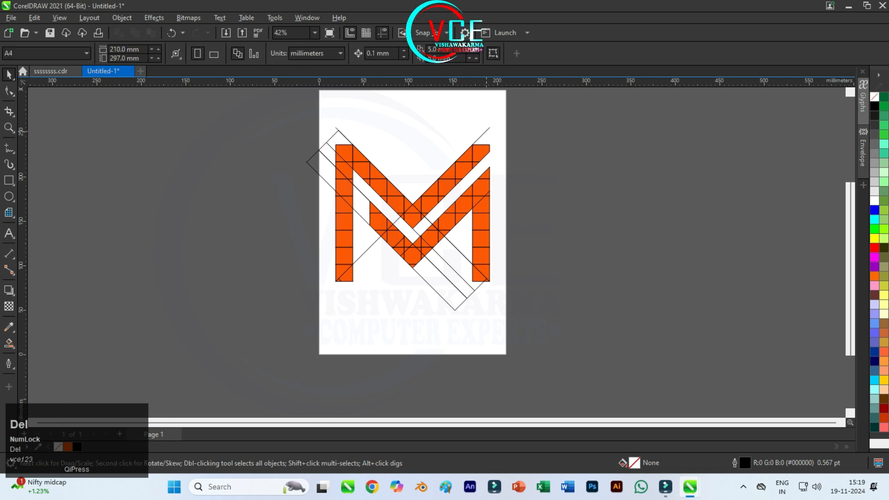
click(484, 133)
key(Delete)
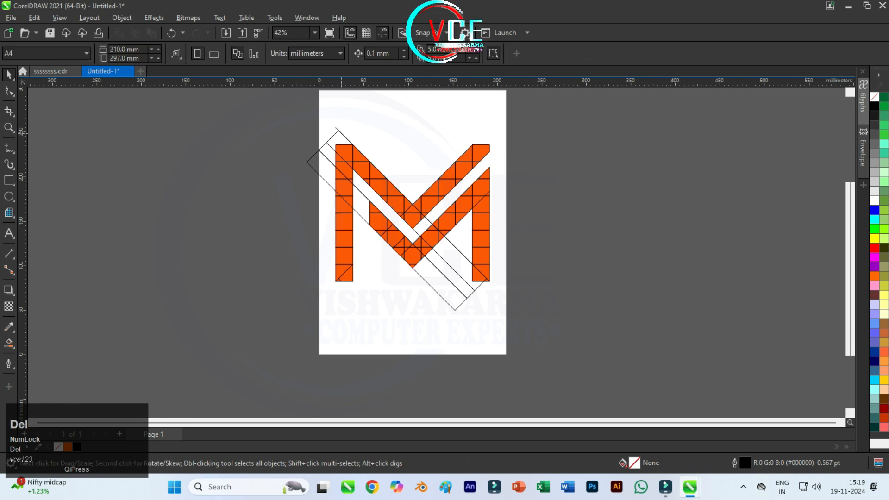
click(337, 132)
key(Delete)
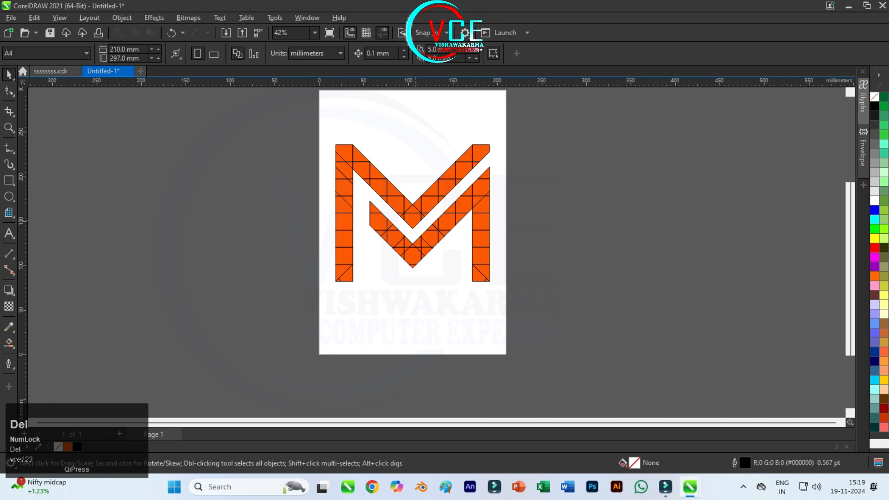
Step: Select all the orange pieces of the M and weld them together
scroll(329, 181, down, 1)
drag(322, 144, 491, 294)
scroll(456, 193, up, 1)
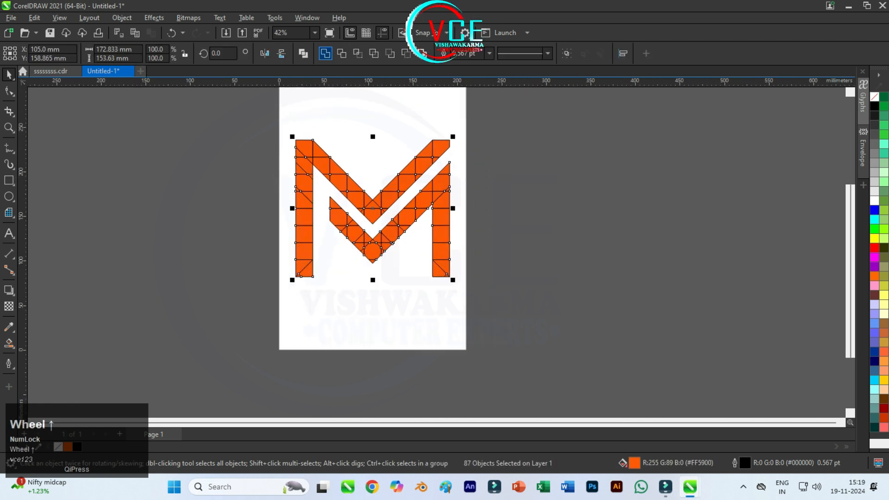
click(325, 53)
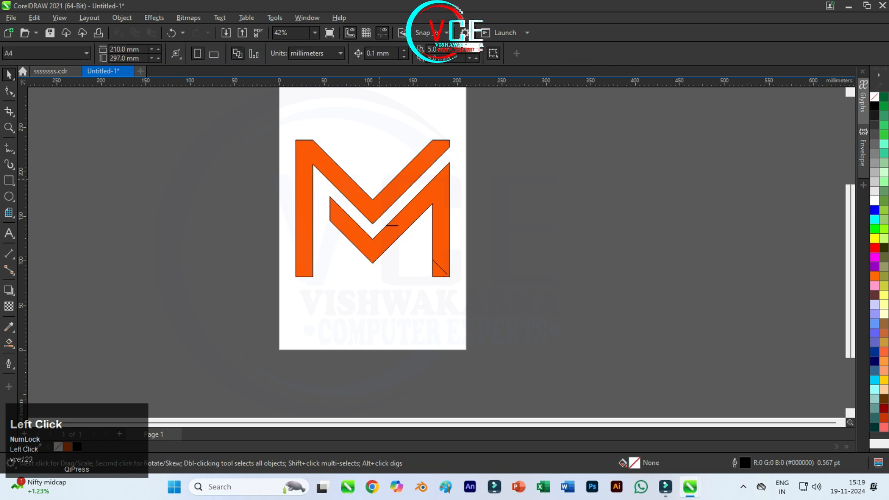
Step: Remove the stray line nodes inside the lower V's right arm and the bottom of the right leg
scroll(385, 215, up, 3)
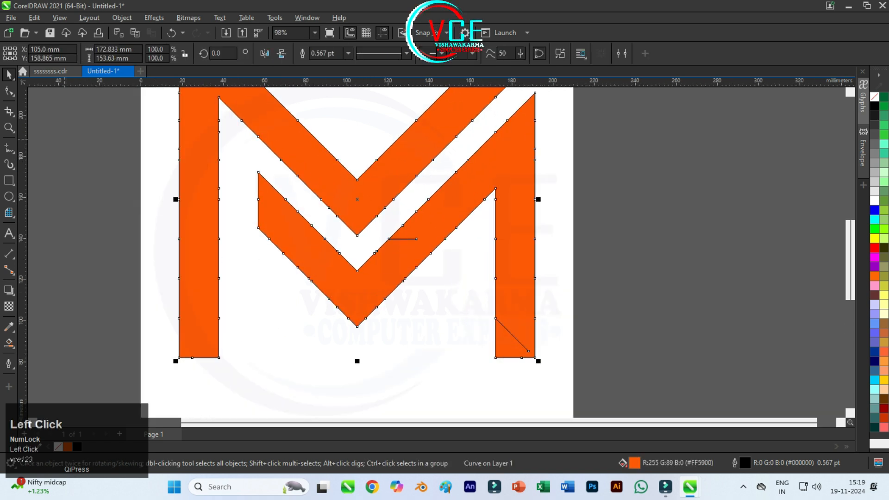
scroll(389, 239, up, 3)
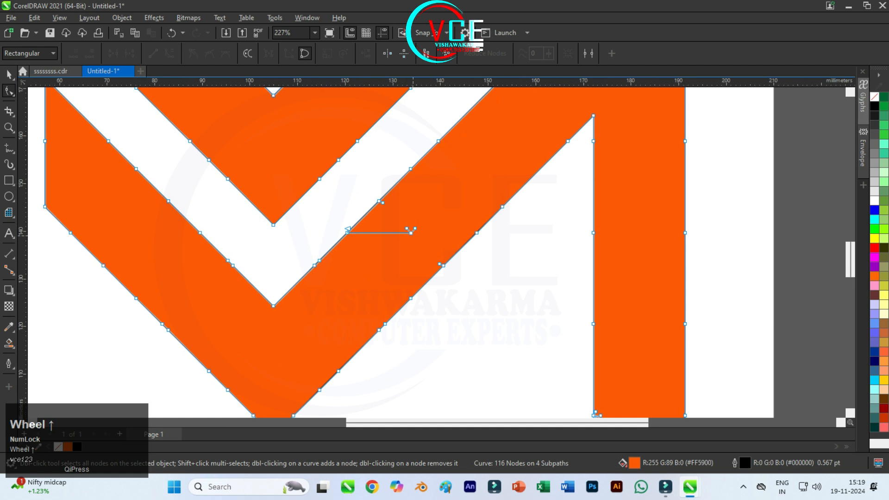
key(Delete)
key(Delete)
scroll(409, 274, down, 3)
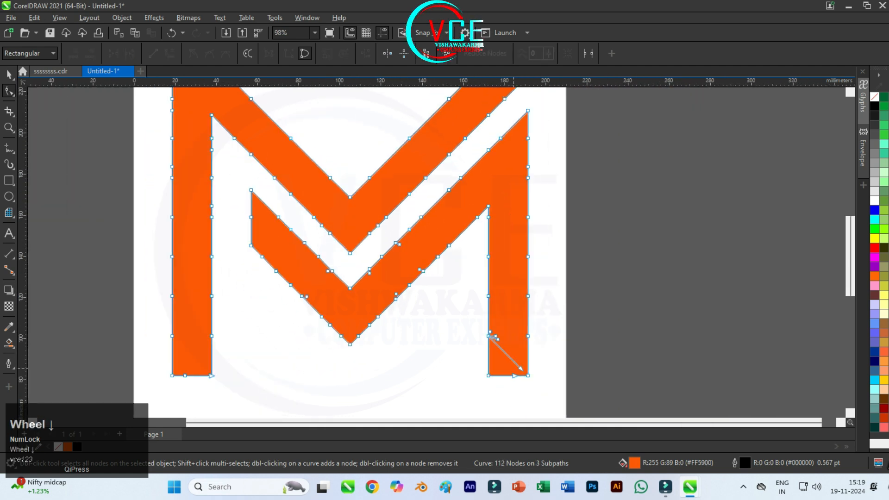
scroll(511, 370, up, 3)
double_click(488, 339)
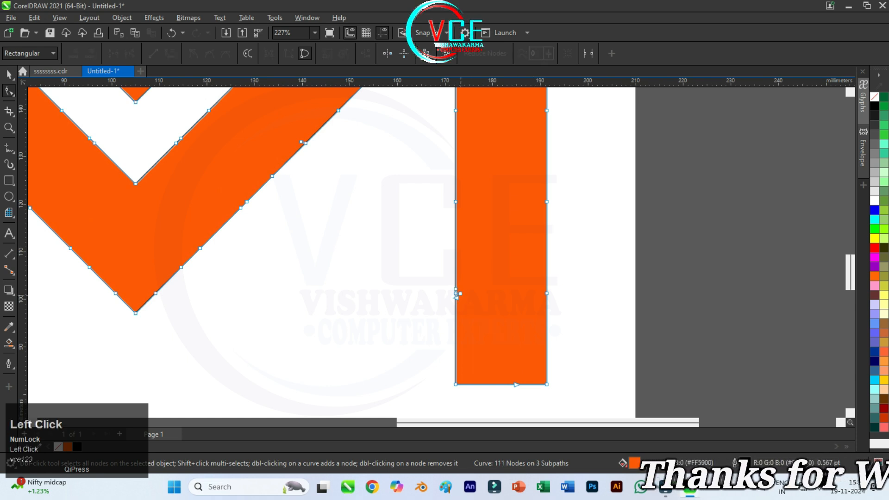
Step: Reduce the nodes of the whole M outline and delete the leftover stray nodes on the right leg
scroll(456, 295, down, 5)
drag(248, 132, 516, 346)
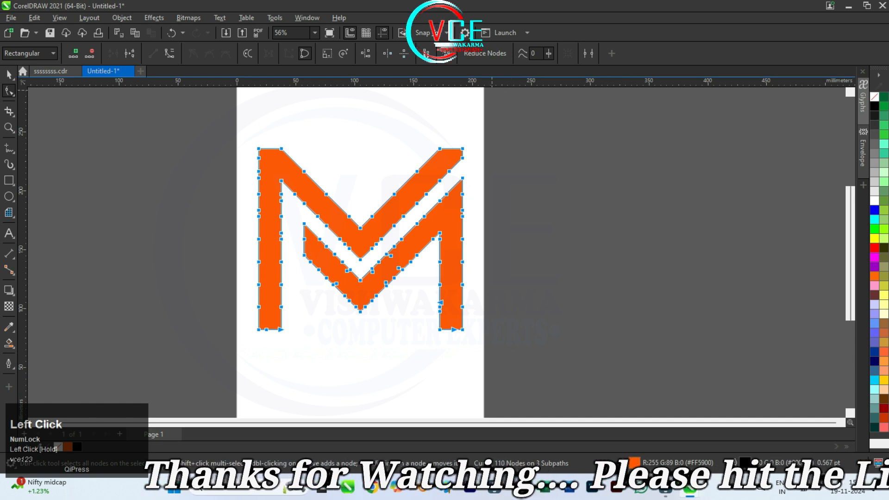
click(485, 53)
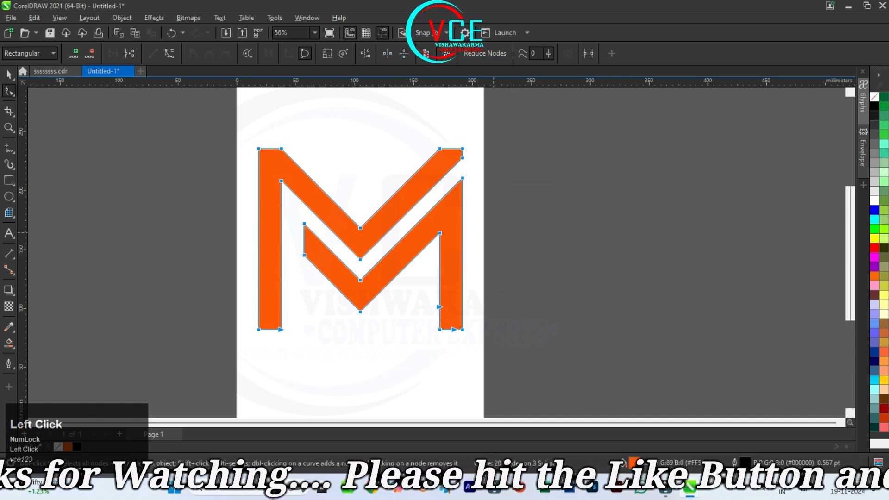
key(Delete)
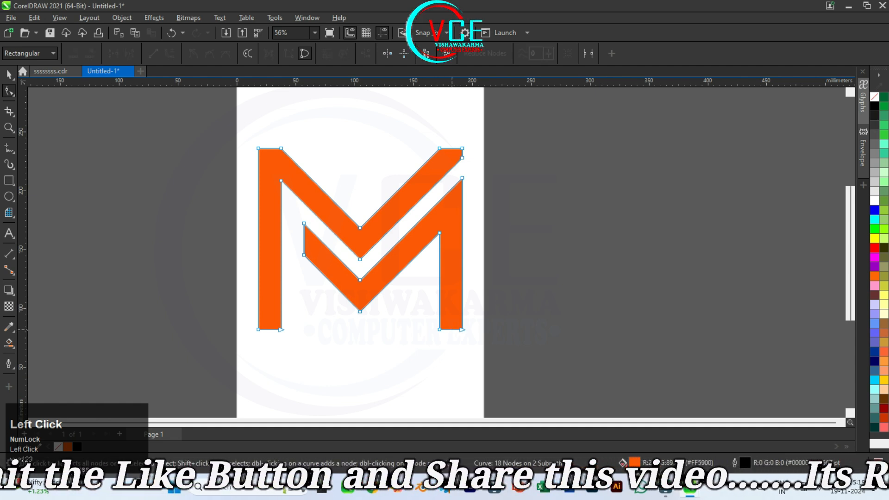
Step: Scale the M down to about 4 inches wide and reposition it on the page
key(space)
scroll(352, 231, down, 1)
drag(440, 308, 374, 246)
drag(333, 202, 364, 199)
scroll(347, 122, up, 2)
scroll(343, 126, up, 1)
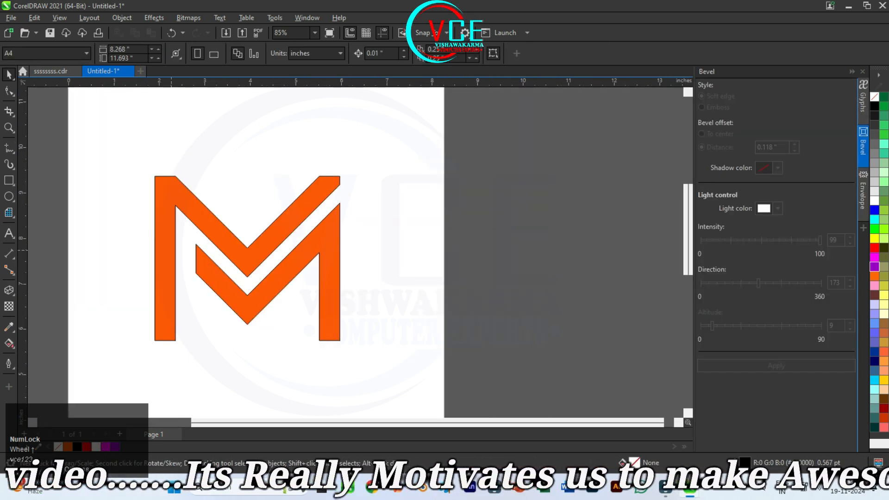
Step: Draw a circle about 5.91 inches in diameter around the M and set its outline width to 36 pt
key(F10)
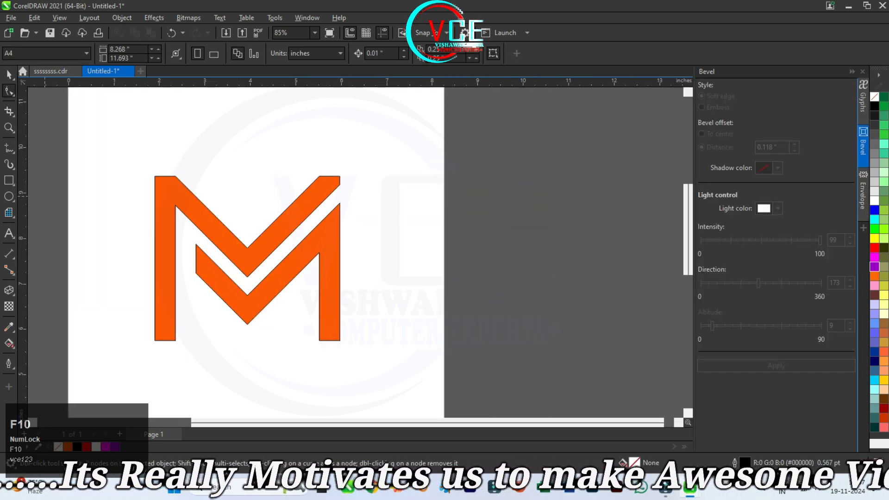
drag(118, 139, 387, 408)
click(479, 54)
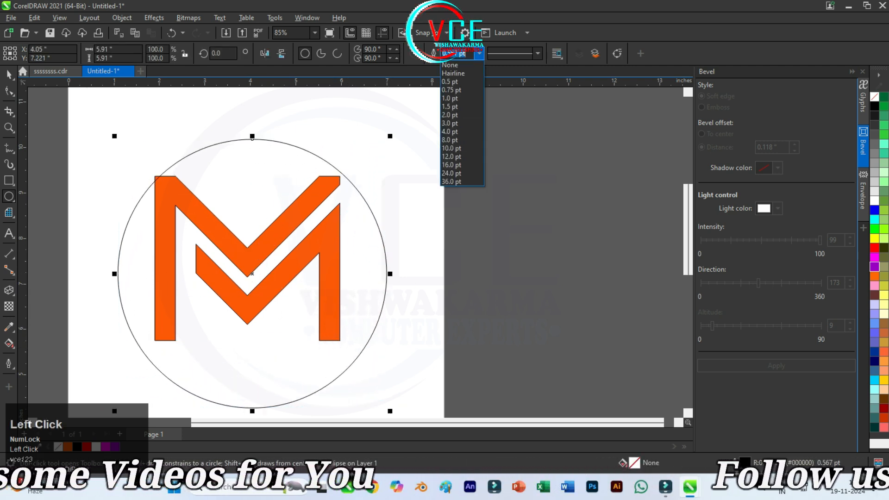
click(463, 181)
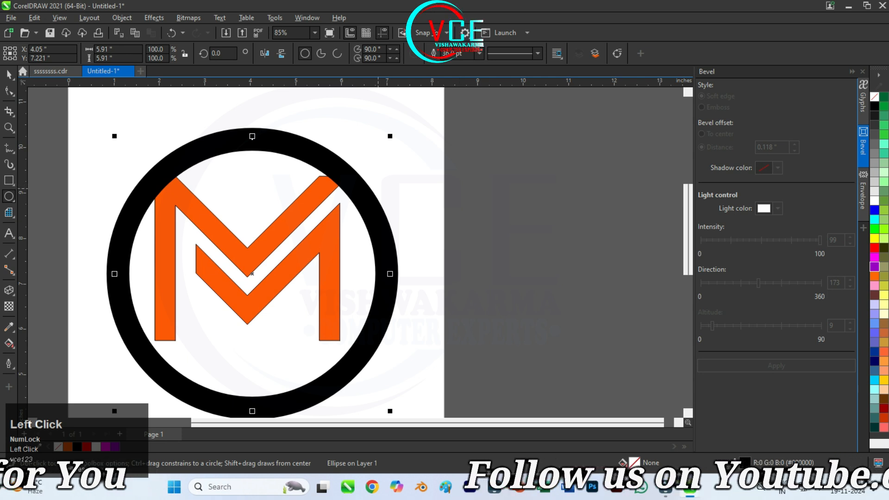
Step: Move the circle up to surround the M and enlarge it to about 6.06 inches in diameter
click(9, 74)
drag(211, 146, 202, 129)
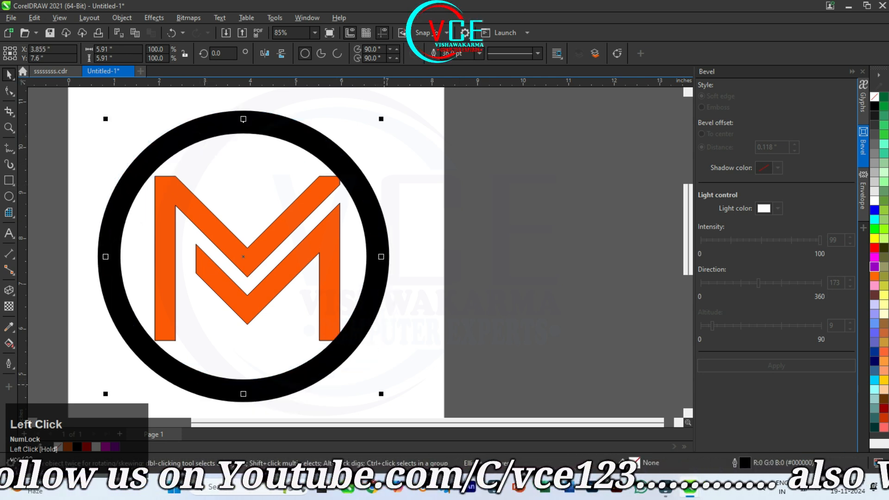
drag(381, 394, 388, 401)
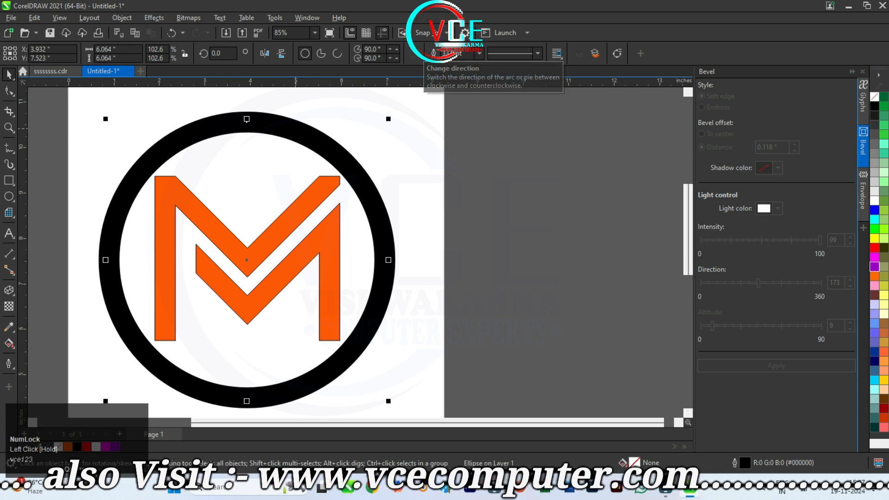
Step: Convert the circle's thick outline to an object
click(8, 74)
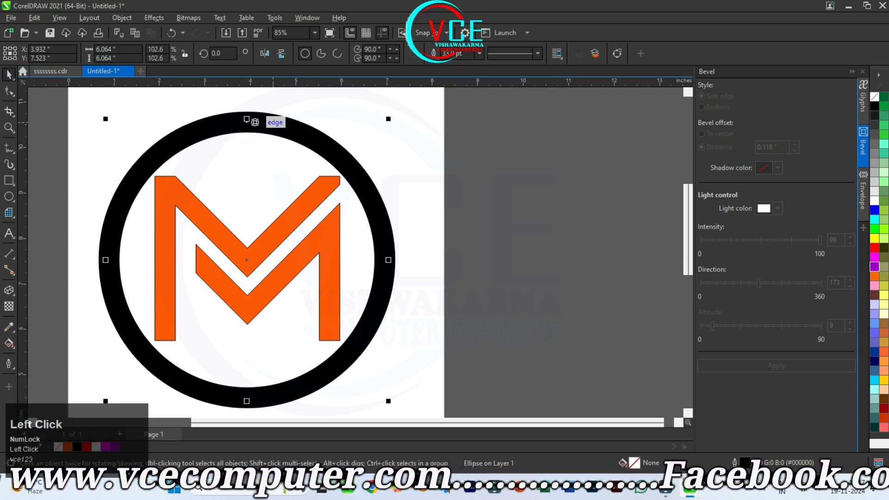
click(122, 17)
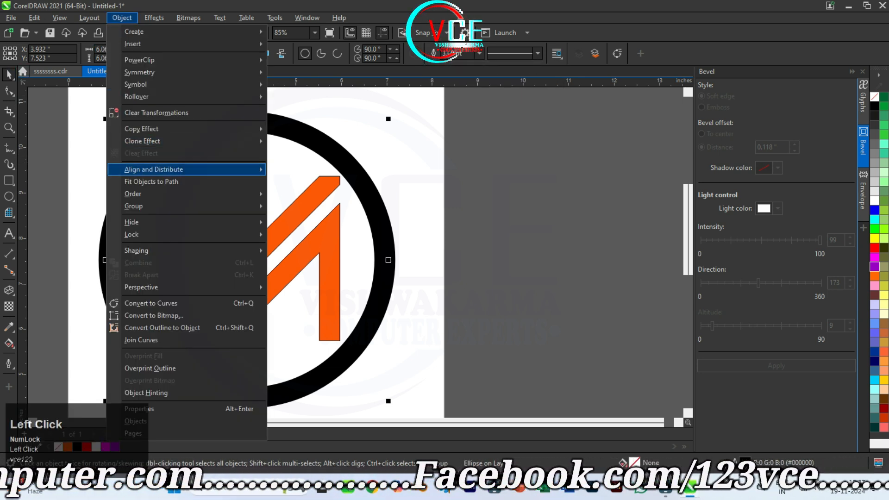
click(162, 327)
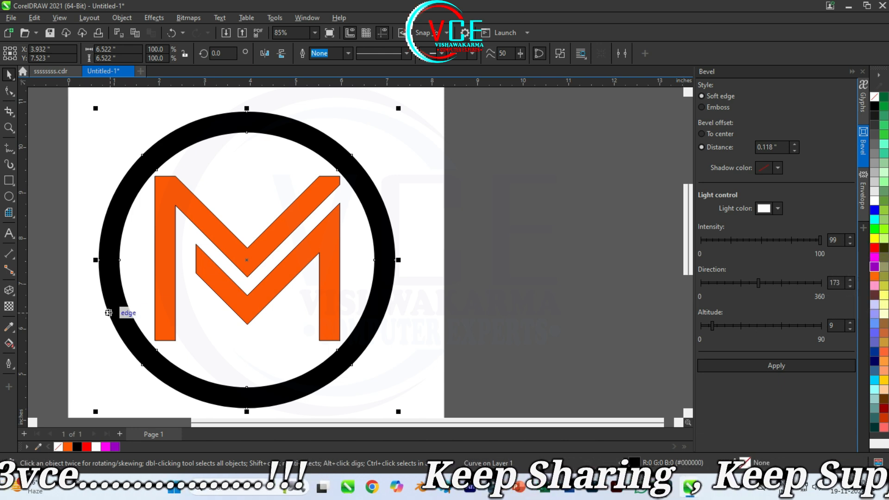
Step: Apply a linear black-to-white fountain fill to the ring, running diagonally from its upper right to its lower left
click(9, 343)
click(46, 343)
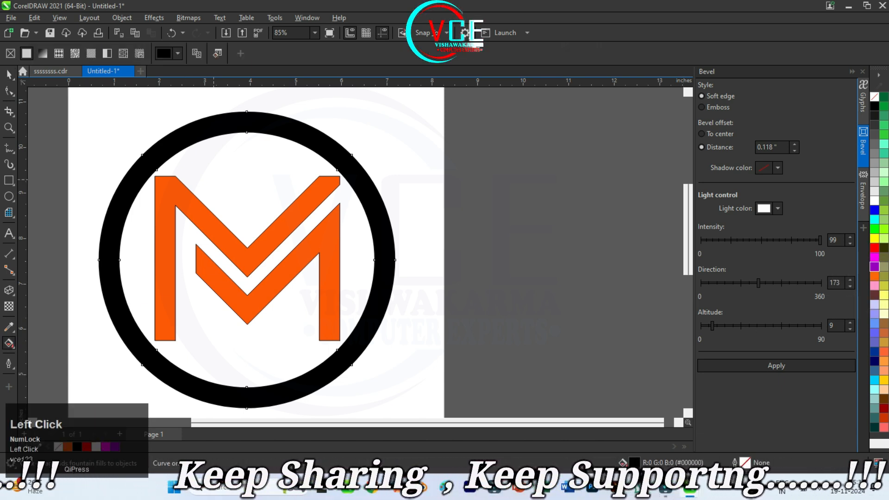
drag(331, 138, 132, 338)
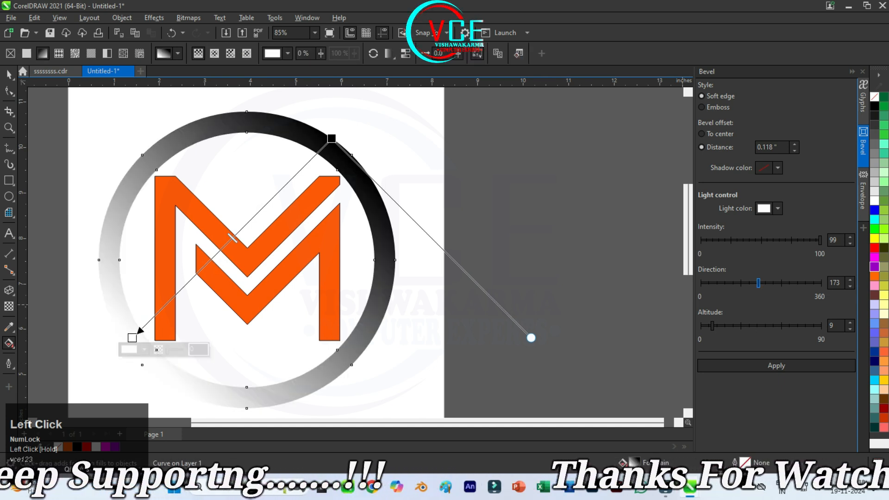
Step: Recolor the ring's fountain fill with red at its lower-left end and magenta at its upper-right end
drag(307, 306, 124, 362)
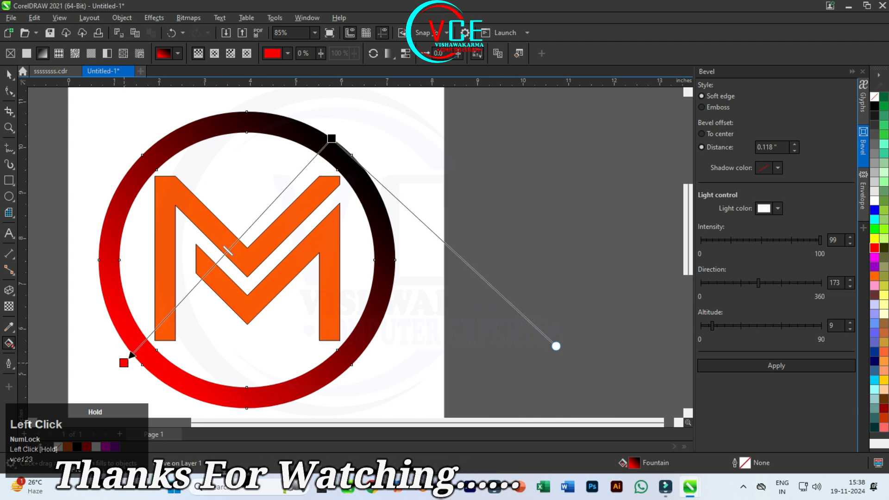
drag(874, 257, 331, 138)
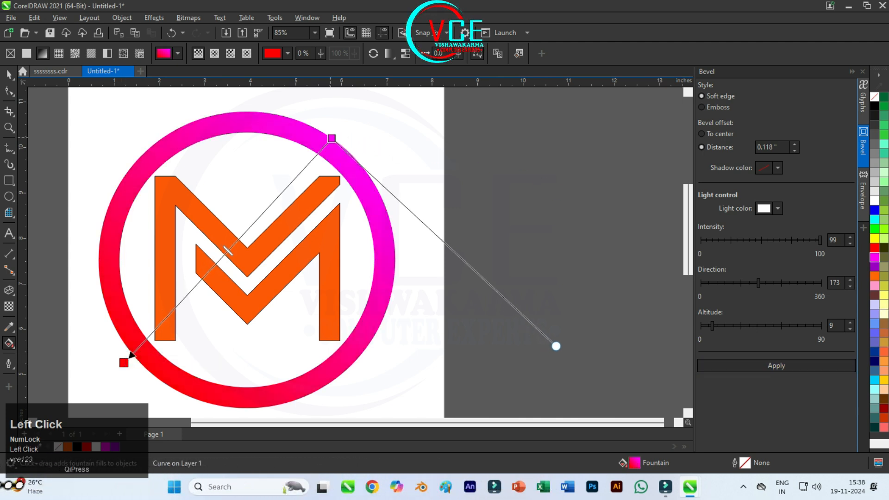
Step: Apply a linear fountain fill to the M from red at its upper left to magenta at its lower right
click(324, 190)
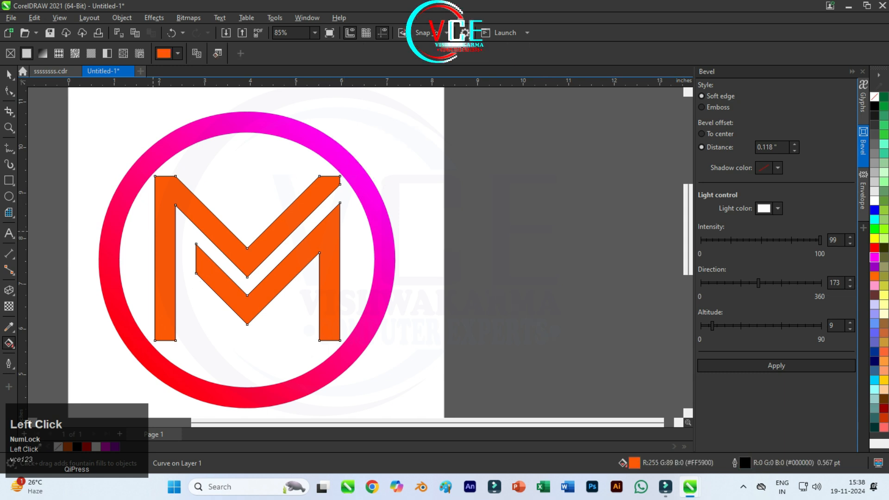
drag(165, 176, 326, 326)
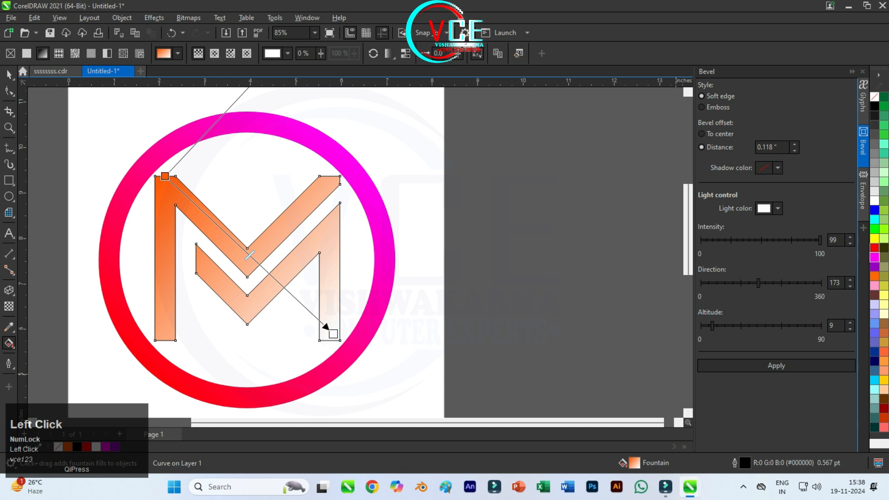
drag(178, 178, 165, 176)
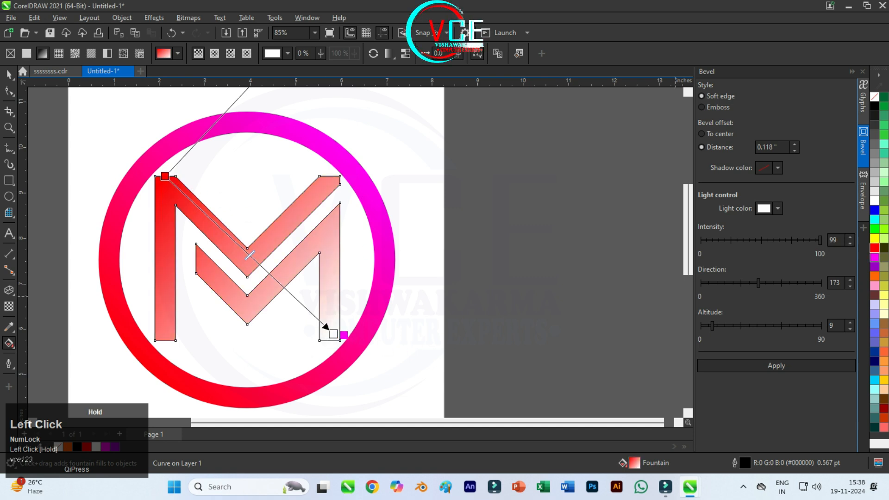
drag(325, 326, 325, 326)
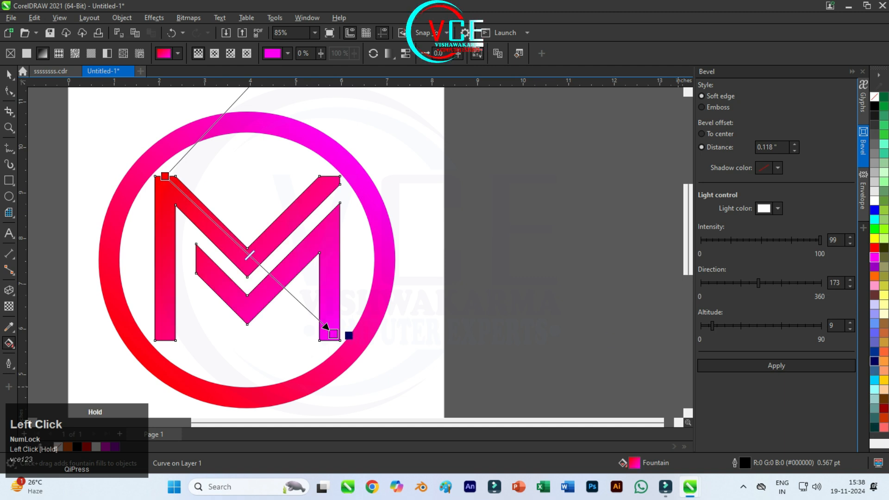
Step: Recolor the M's fountain fill with magenta at the start, cyan in the middle and dark blue at the lower-right end
drag(325, 325, 325, 327)
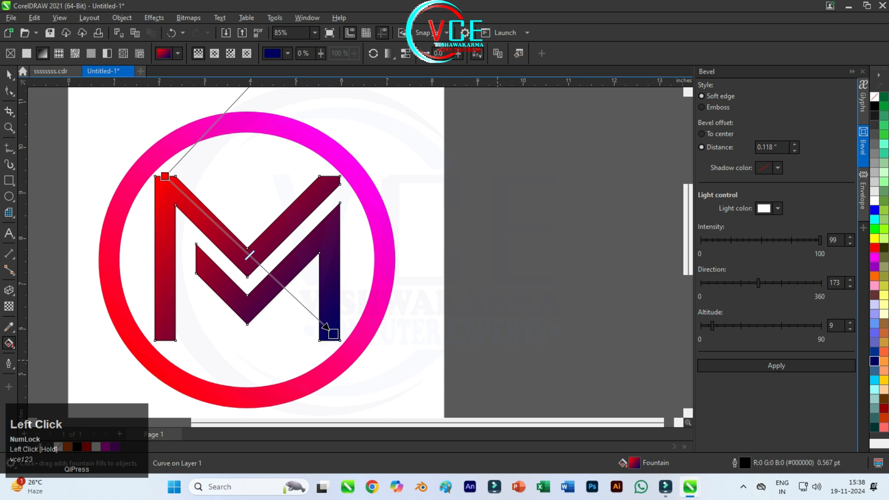
drag(875, 351, 309, 356)
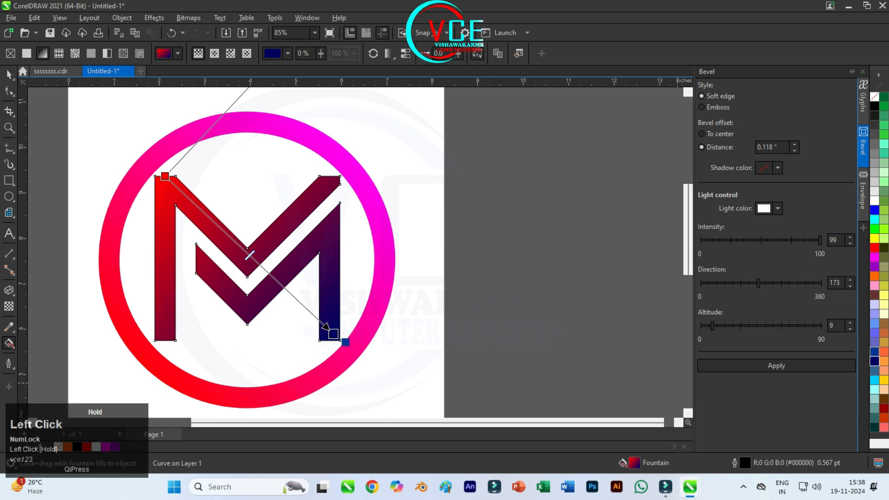
drag(322, 325, 323, 327)
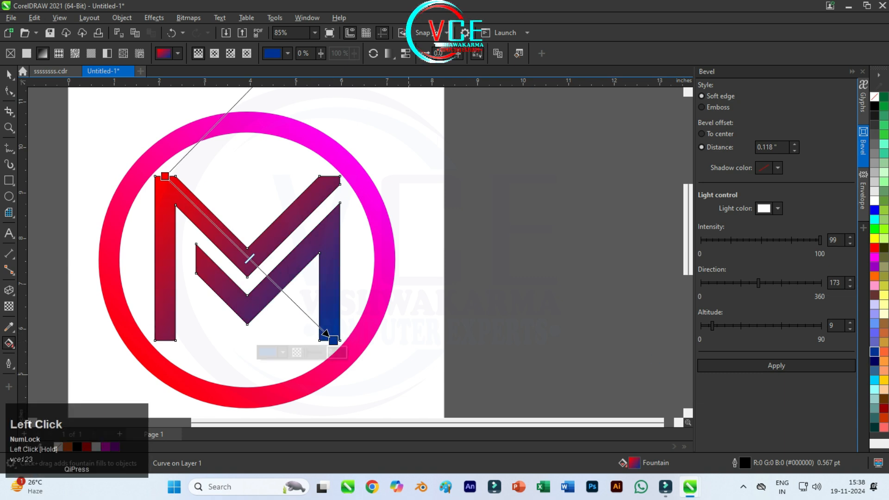
click(325, 332)
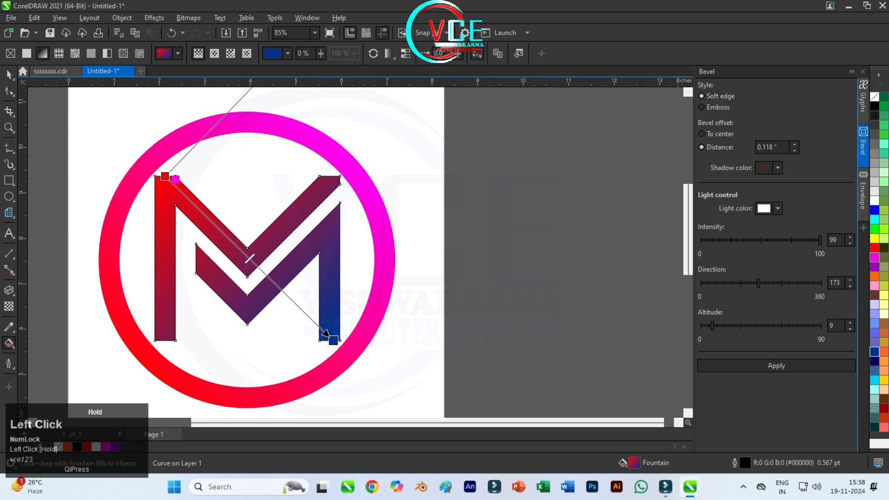
drag(175, 179, 165, 177)
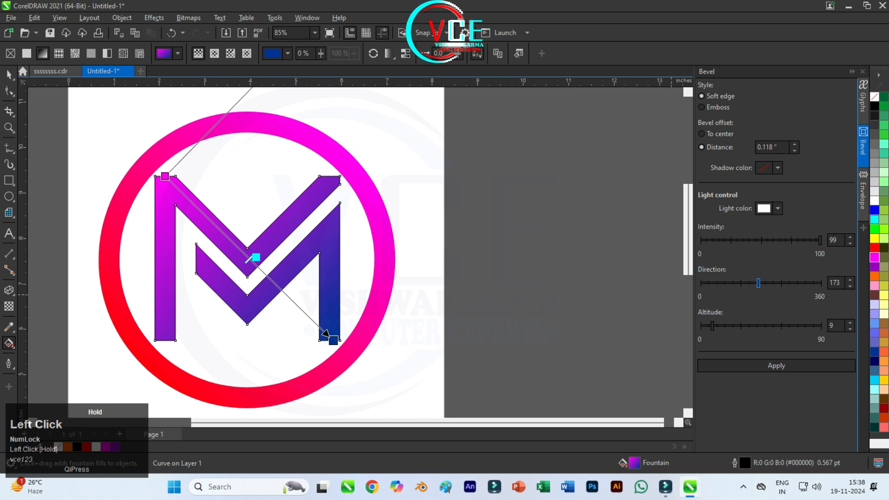
drag(248, 260, 244, 253)
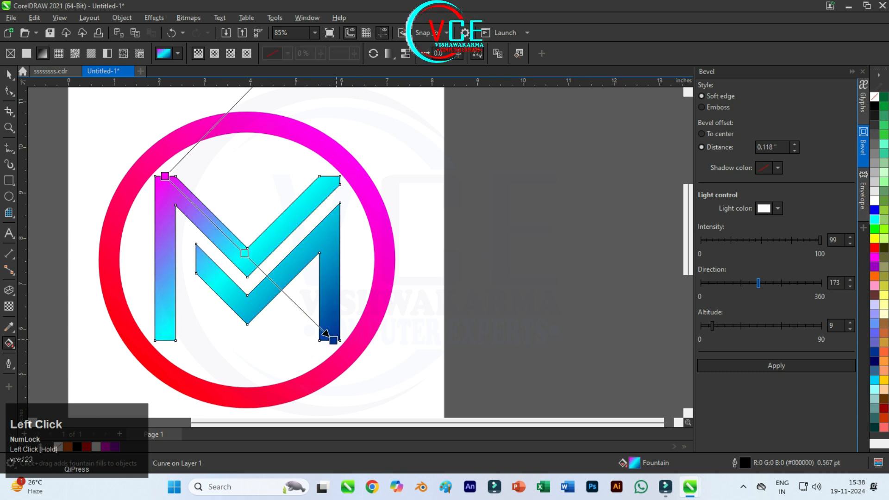
drag(324, 331, 321, 331)
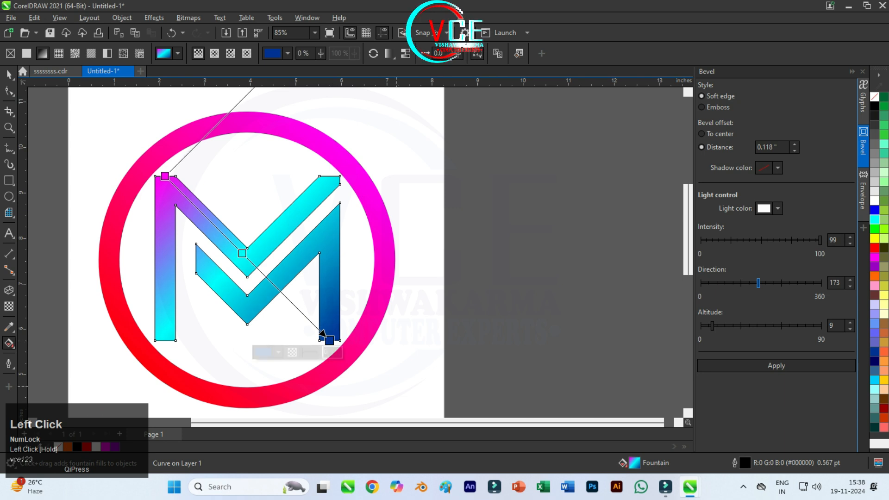
Step: Add a pale yellow midpoint colour to the ring's gradient and extend both gradient ends slightly outward
click(131, 355)
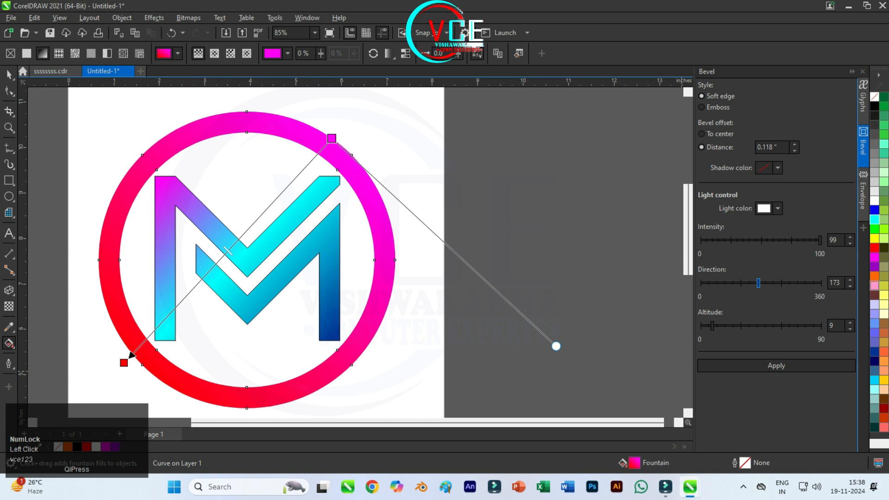
click(131, 355)
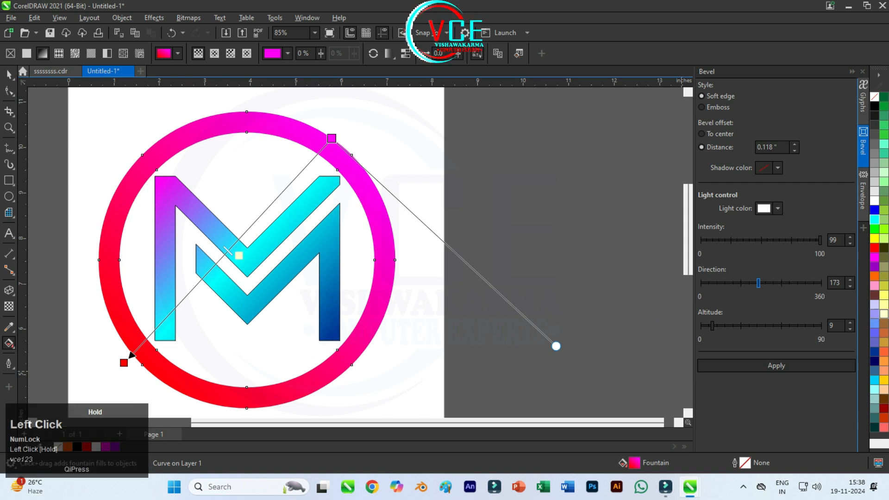
click(131, 355)
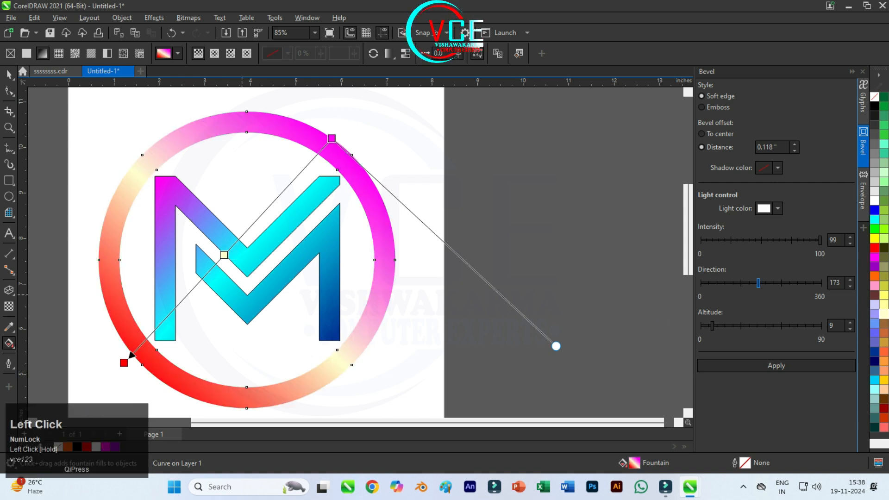
drag(131, 355, 141, 368)
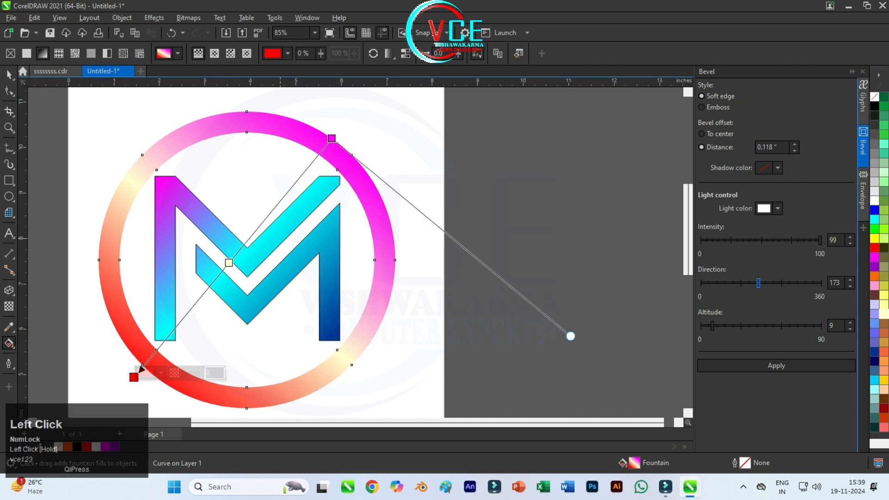
drag(332, 138, 344, 116)
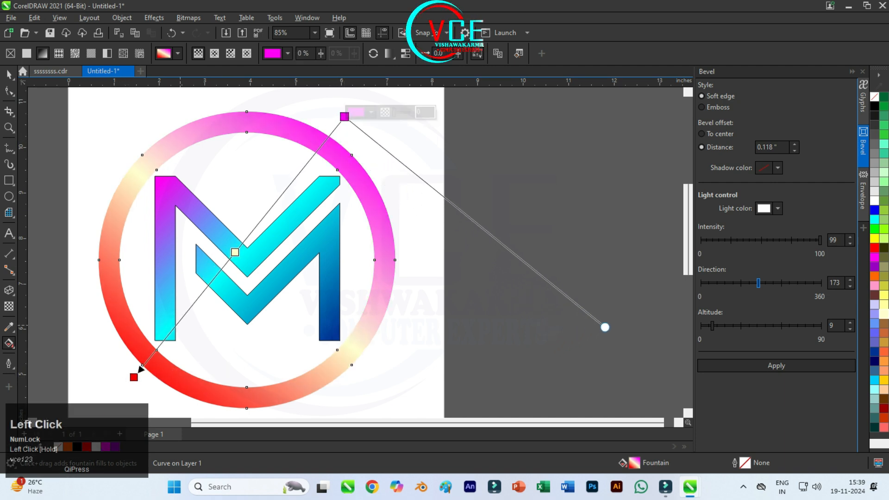
drag(139, 368, 139, 376)
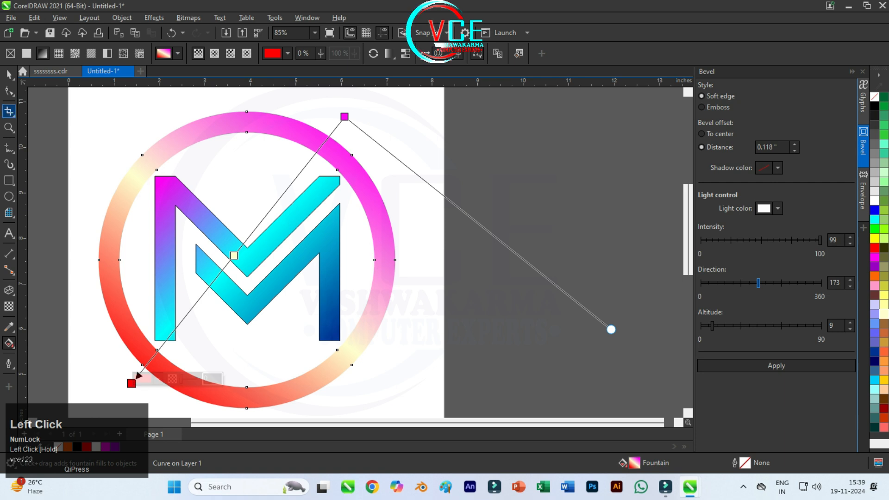
Step: Apply the Plastic effect to the M and ring with highlight 87, depth 49, smoothness 89 and light direction 350°
scroll(213, 204, down, 2)
drag(114, 111, 368, 347)
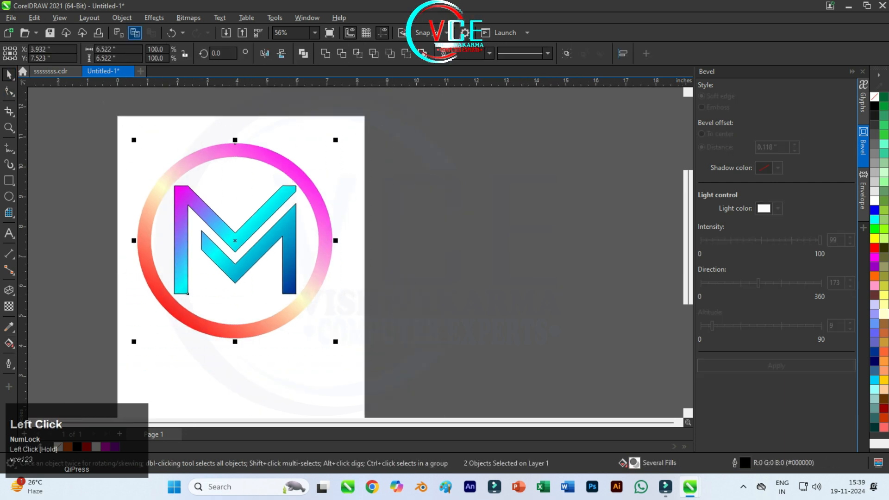
click(154, 18)
mouse_move(185, 207)
click(260, 245)
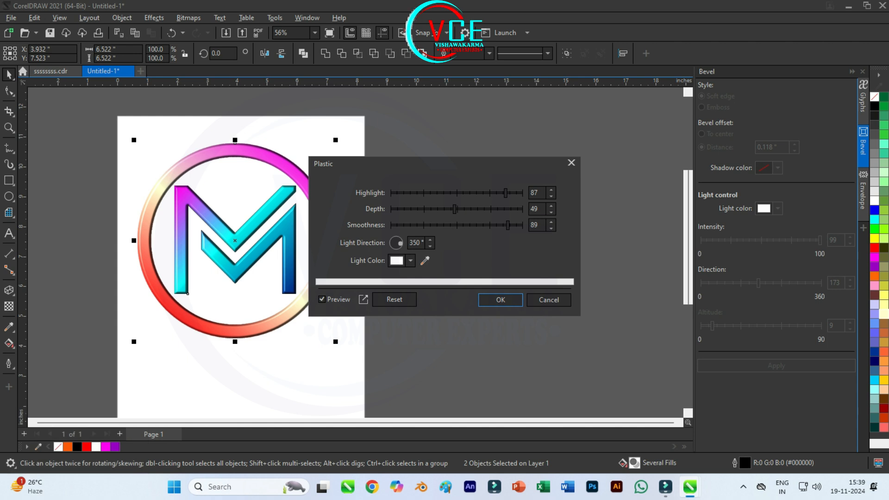
click(501, 300)
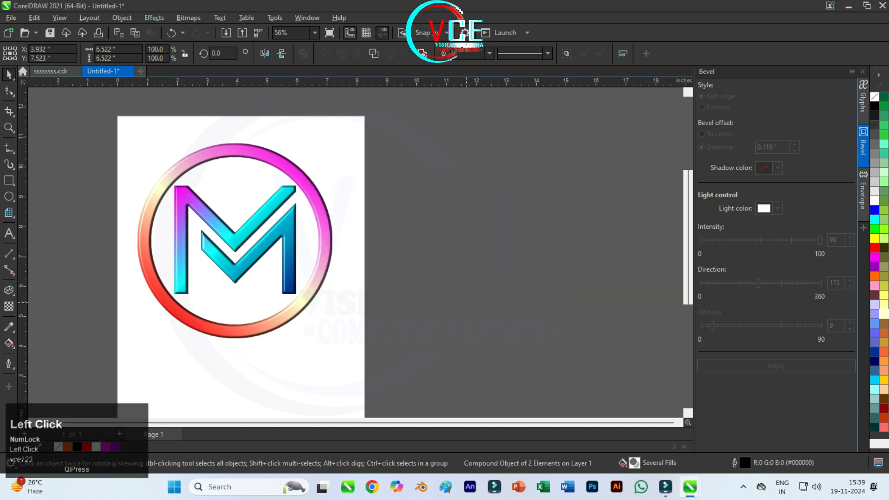
click(500, 300)
Step: Scale the M and ring together down to about 5.15 inches wide and group them
scroll(176, 236, up, 1)
drag(121, 121, 398, 408)
drag(360, 357, 311, 309)
scroll(185, 133, up, 3)
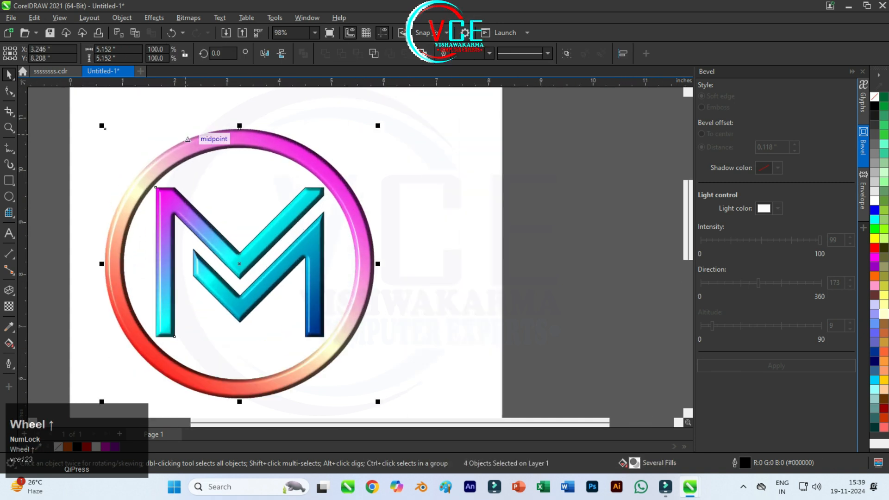
right_click(295, 162)
click(300, 202)
scroll(293, 199, down, 2)
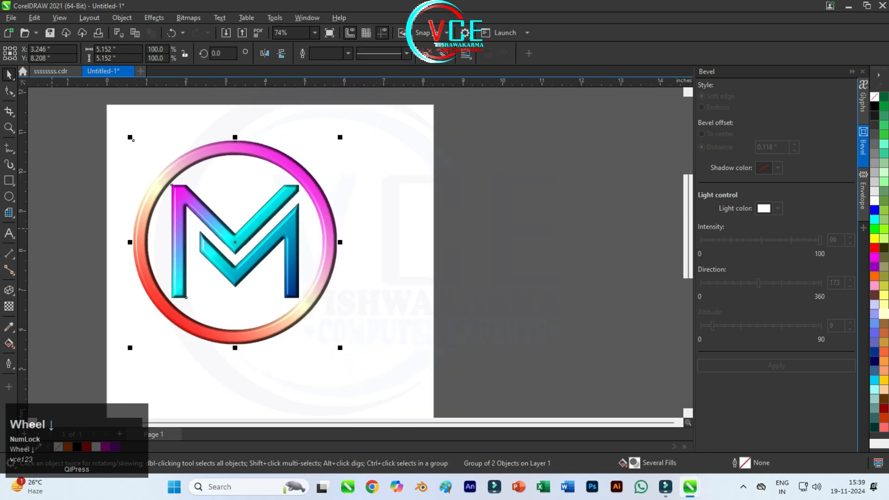
Step: Draw a rectangle about 10.75 by 5.69 inches over the logo and the area beside it, and fill it black
click(8, 180)
drag(122, 134, 547, 359)
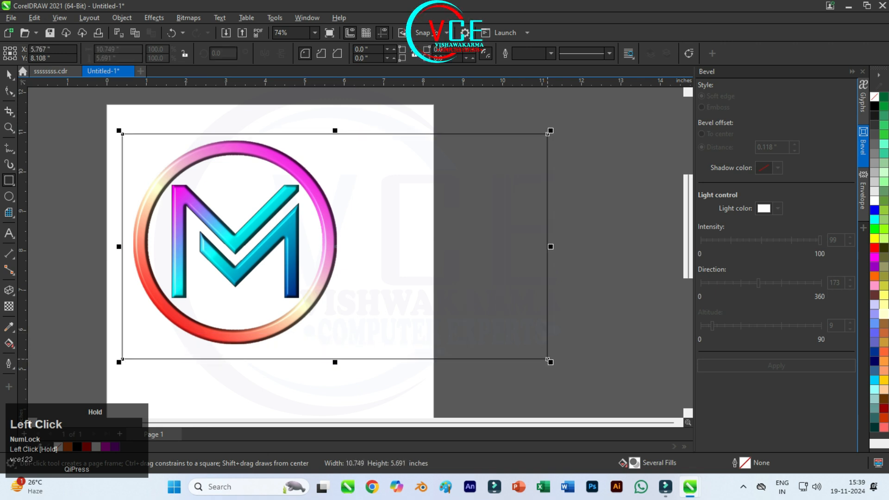
click(77, 447)
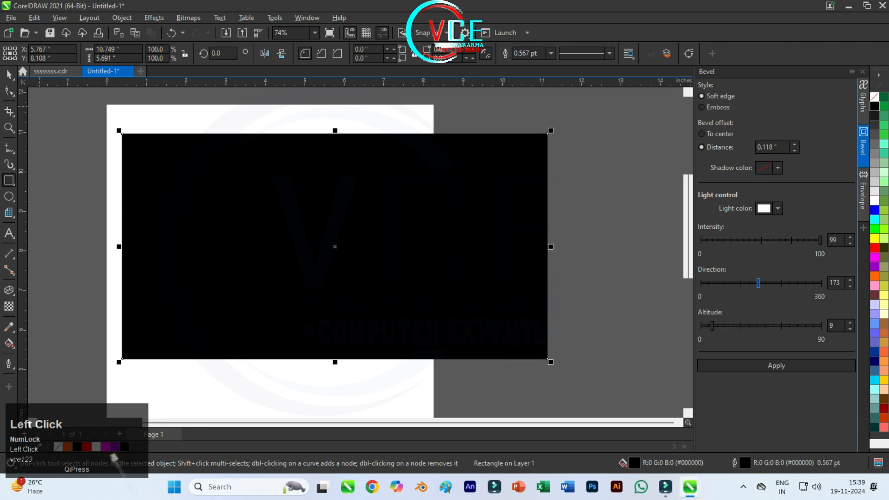
Step: Send the black rectangle behind the logo
click(9, 74)
right_click(159, 153)
click(185, 228)
click(319, 243)
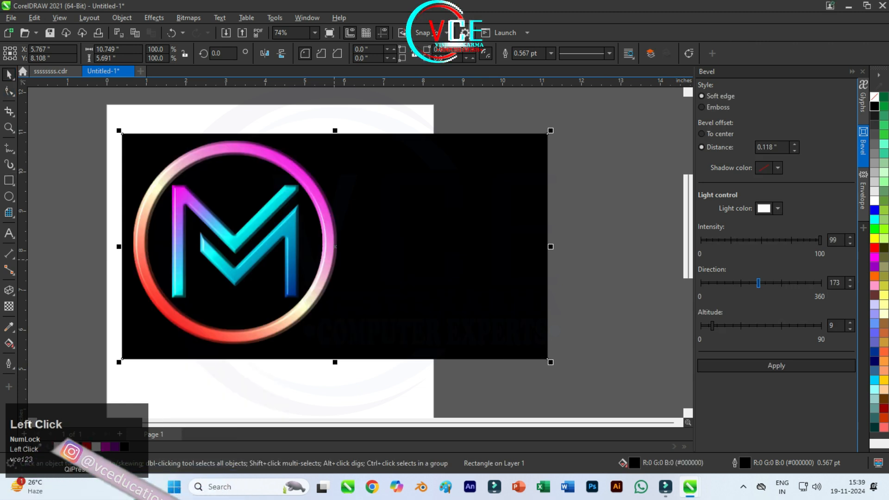
Step: Duplicate the logo group horizontally onto the empty right half of the black rectangle
click(250, 230)
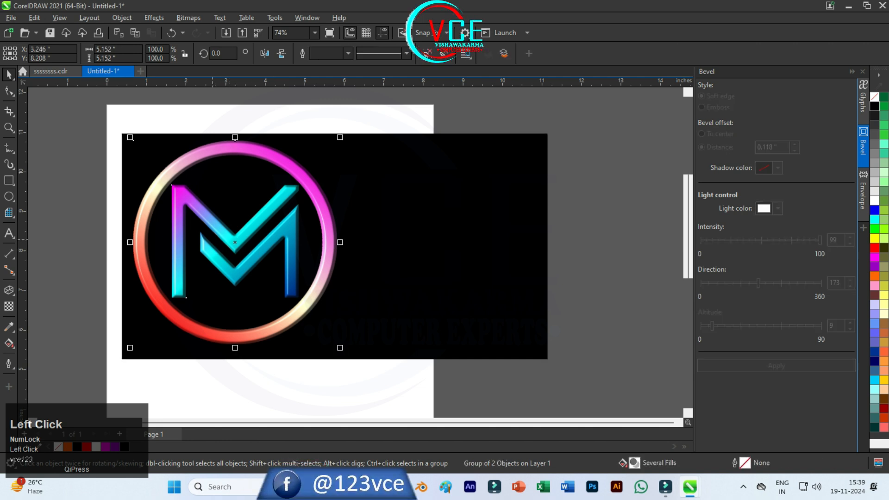
drag(178, 237, 387, 237)
shift+right_click(387, 237)
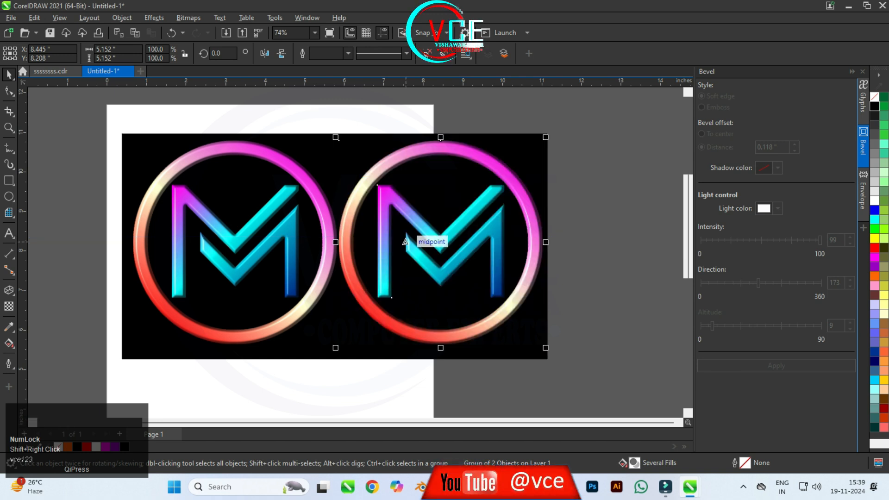
Step: Shift the copied logo's colours with a Hue/Saturation/Lightness adjustment of hue 126, saturation 10 and lightness -1
scroll(380, 193, up, 2)
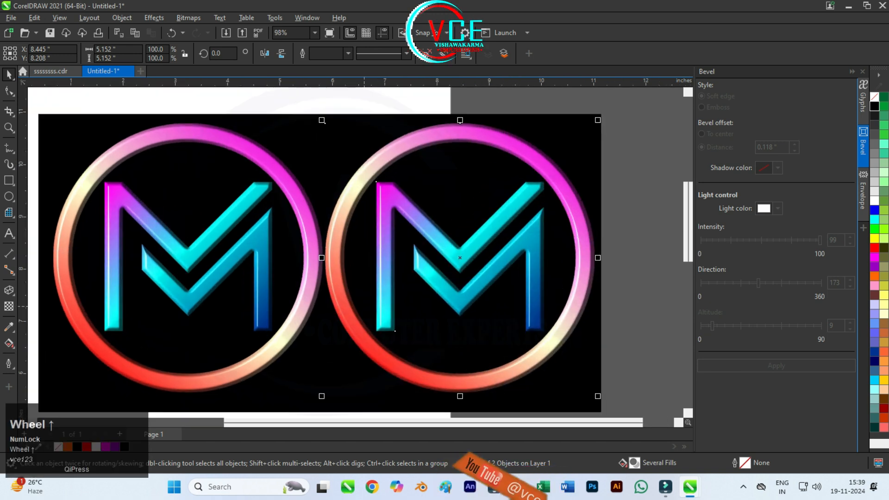
click(154, 17)
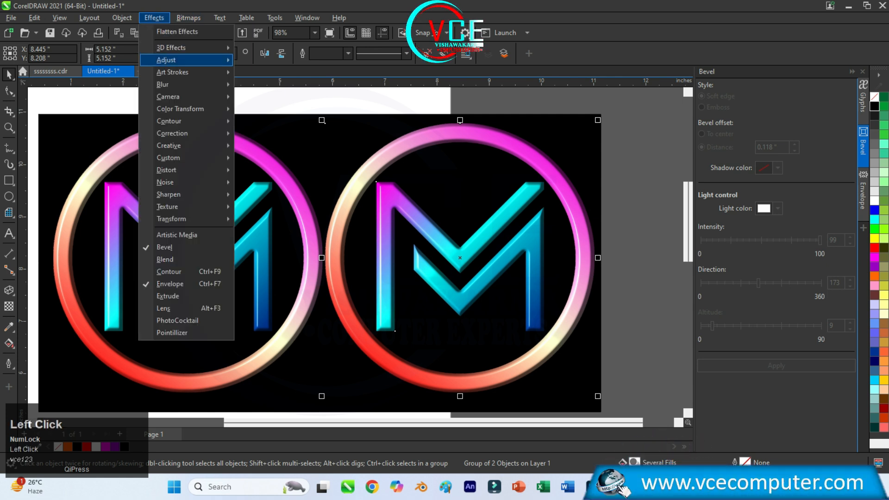
mouse_move(185, 60)
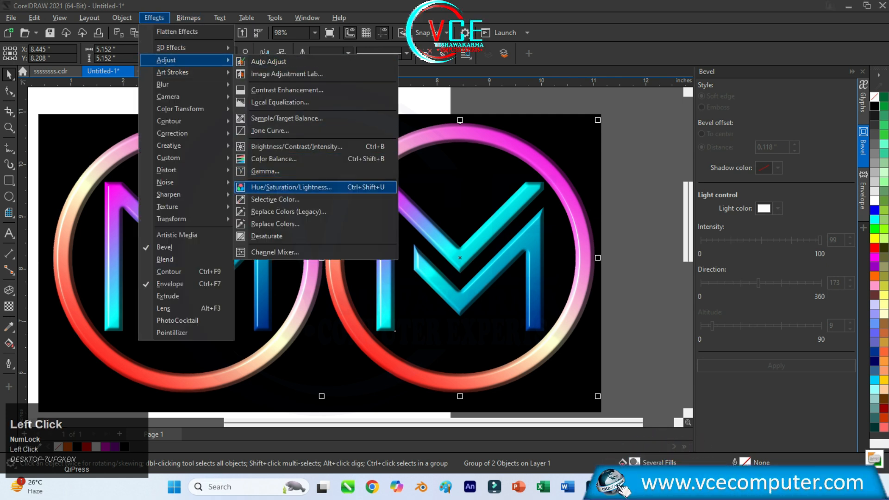
click(462, 184)
drag(393, 135, 249, 38)
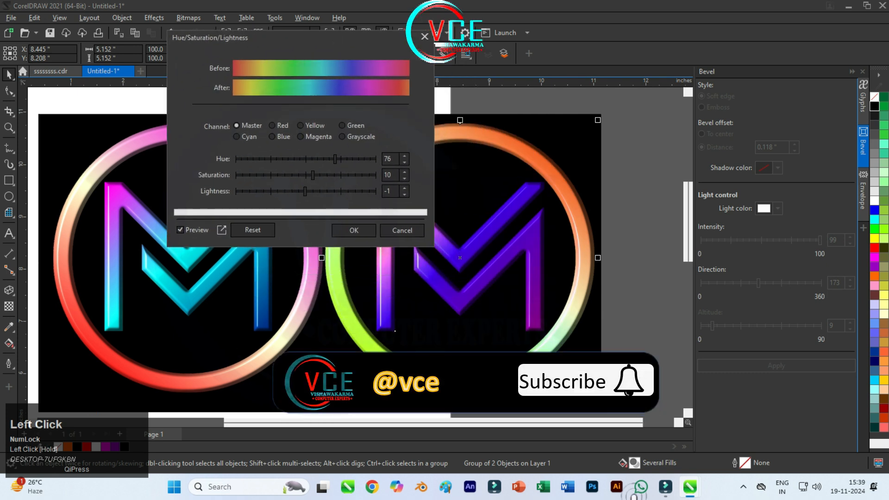
click(355, 159)
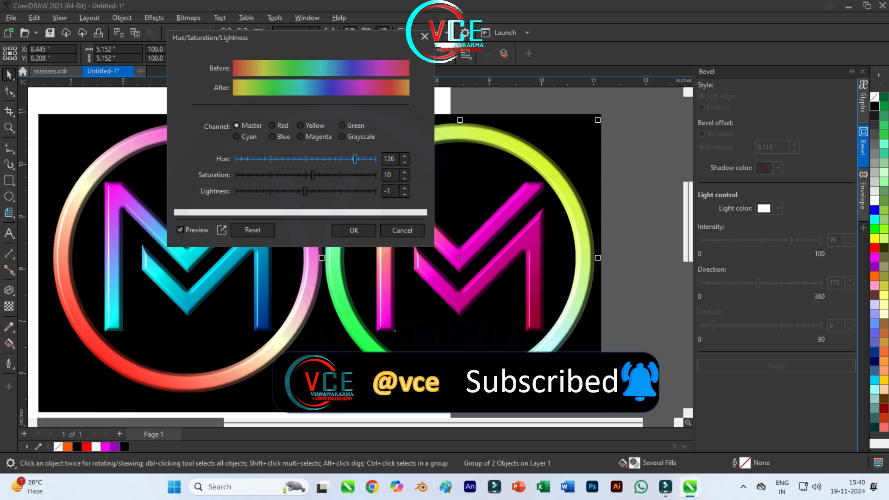
click(355, 230)
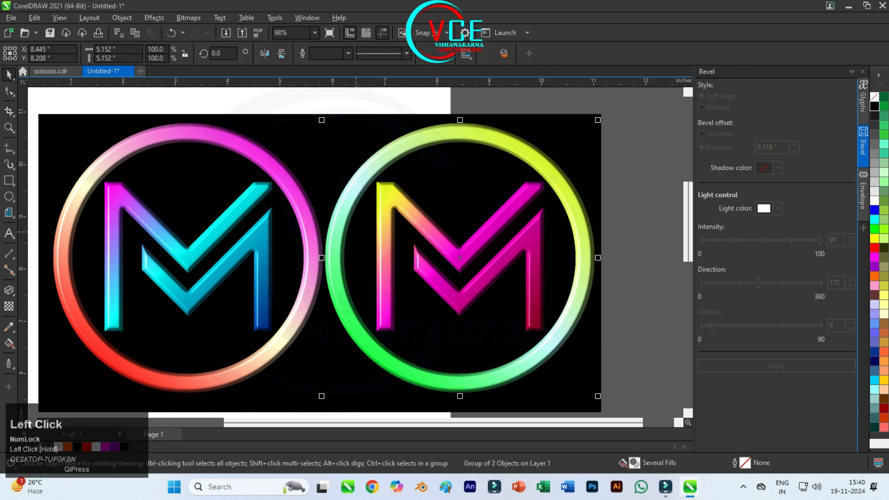
scroll(290, 234, down, 1)
click(611, 185)
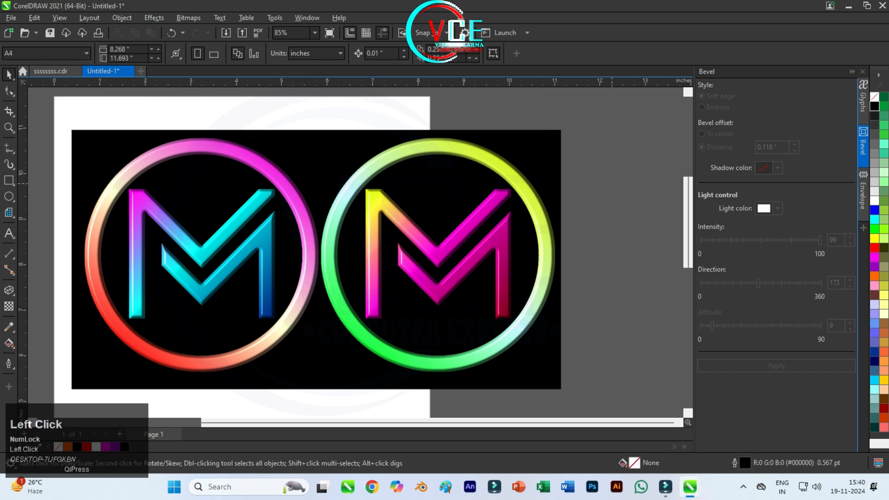
scroll(319, 255, up, 1)
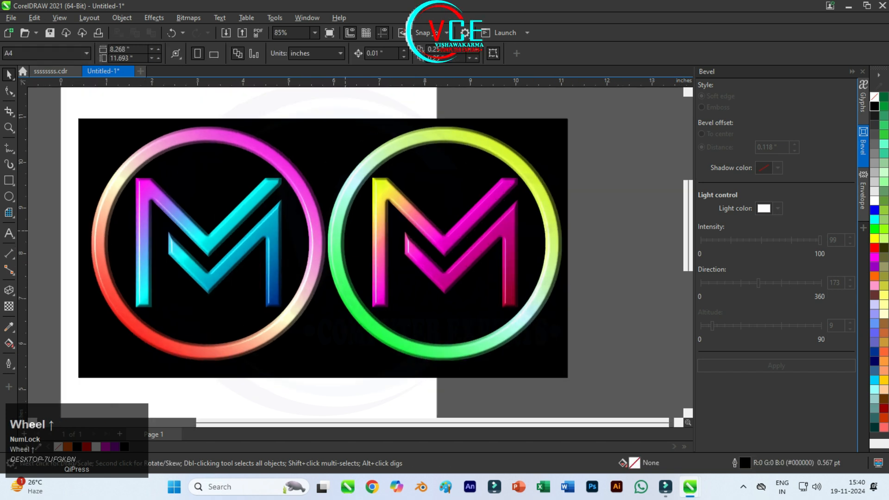
scroll(215, 234, up, 1)
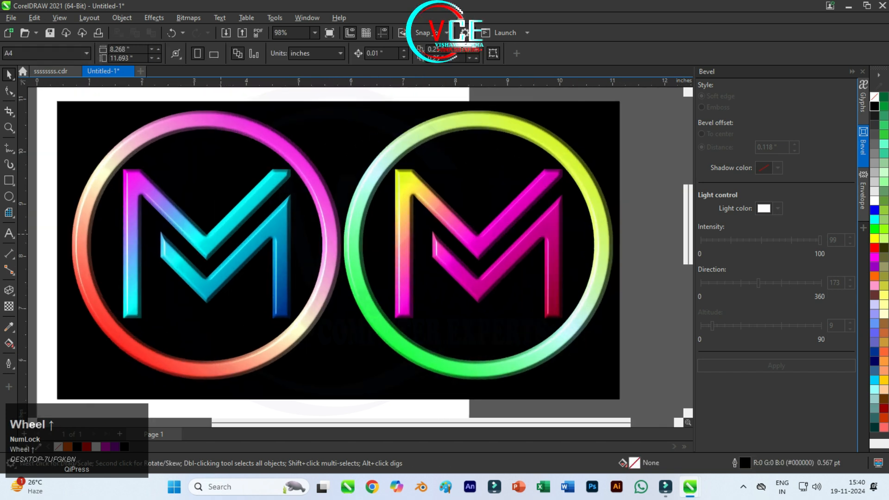